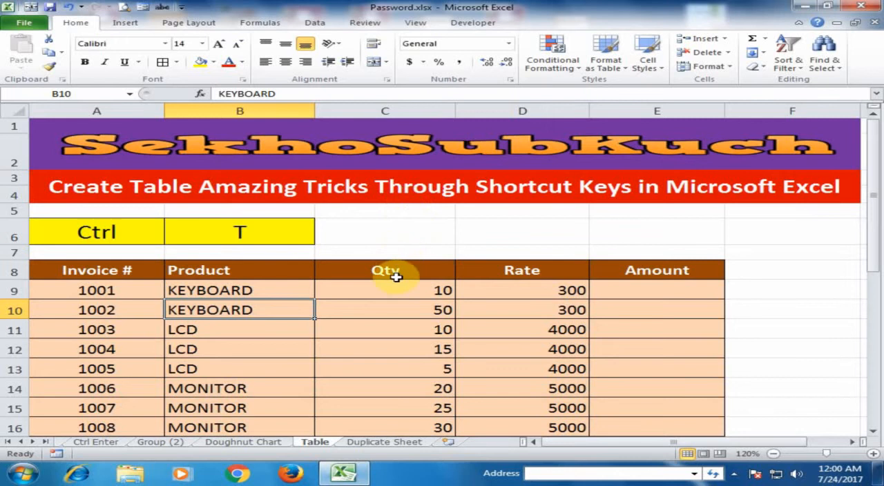
Step: Convert the first invoice range, A8:E18, into a table with headers
{"action": "left_click", "coordinate": [380, 292]}
{"action": "scroll", "coordinate": [381, 295], "scroll_direction": "down", "scroll_amount": 2}
{"action": "scroll", "coordinate": [380, 296], "scroll_direction": "up", "scroll_amount": 1}
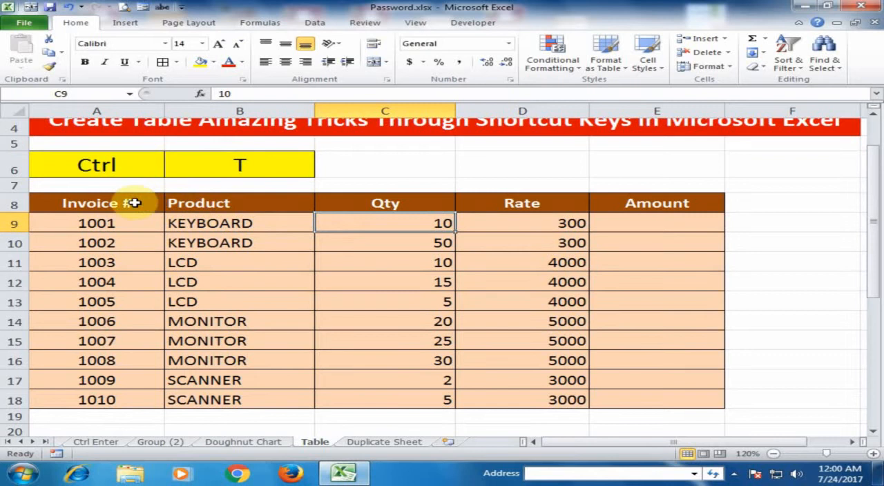
{"action": "left_click_drag", "start_coordinate": [134, 202], "coordinate": [628, 401]}
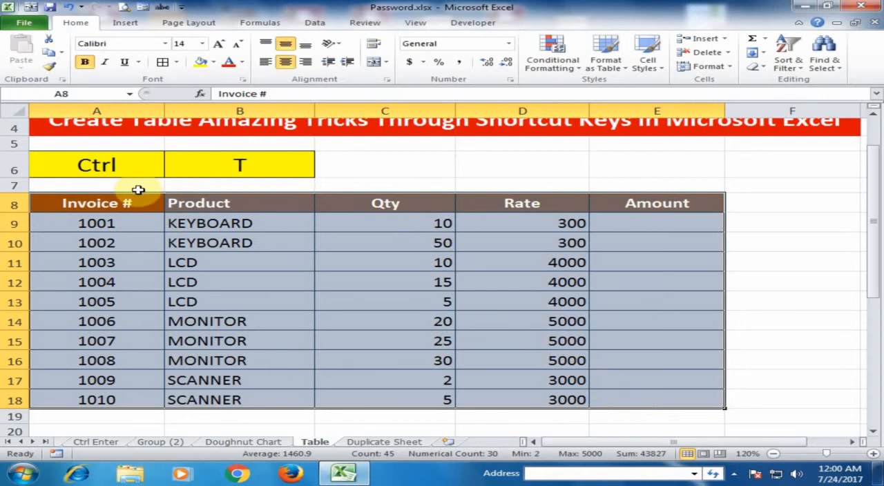
{"action": "key", "text": "ctrl+t"}
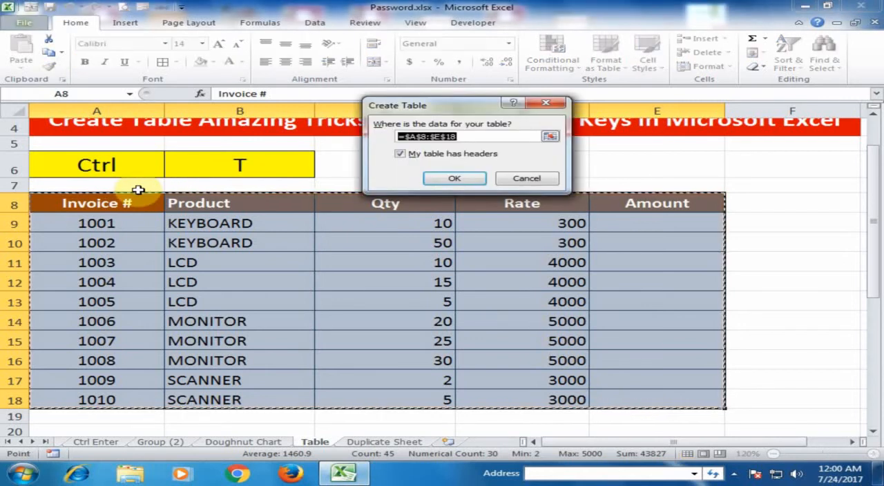
{"action": "left_click", "coordinate": [453, 181]}
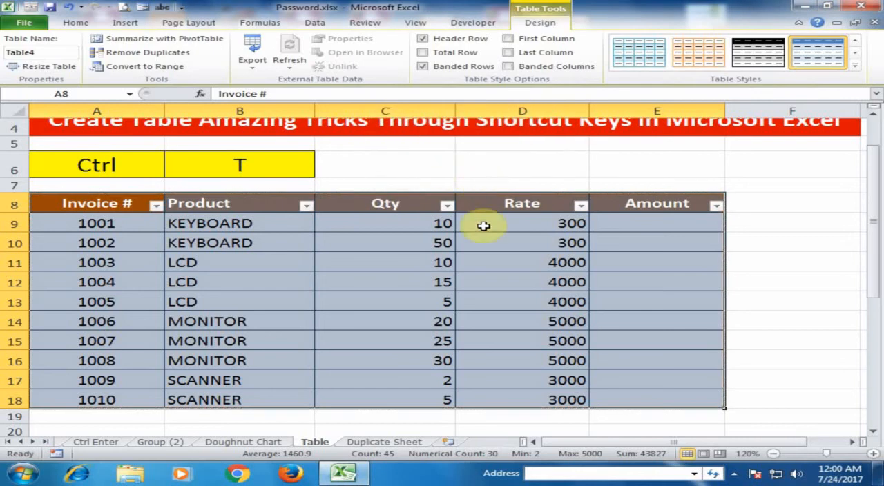
{"action": "left_click", "coordinate": [500, 243]}
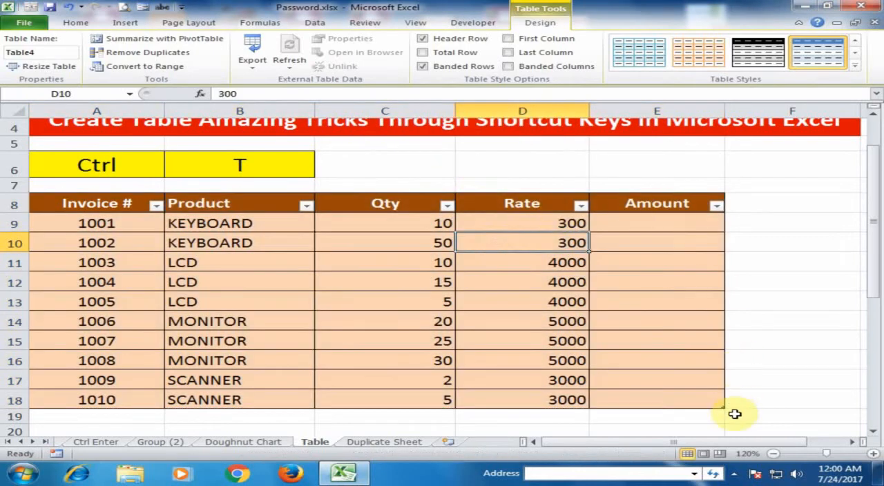
Step: Append two blank rows to the table below row 18 and undo both additions
{"action": "left_click", "coordinate": [873, 454]}
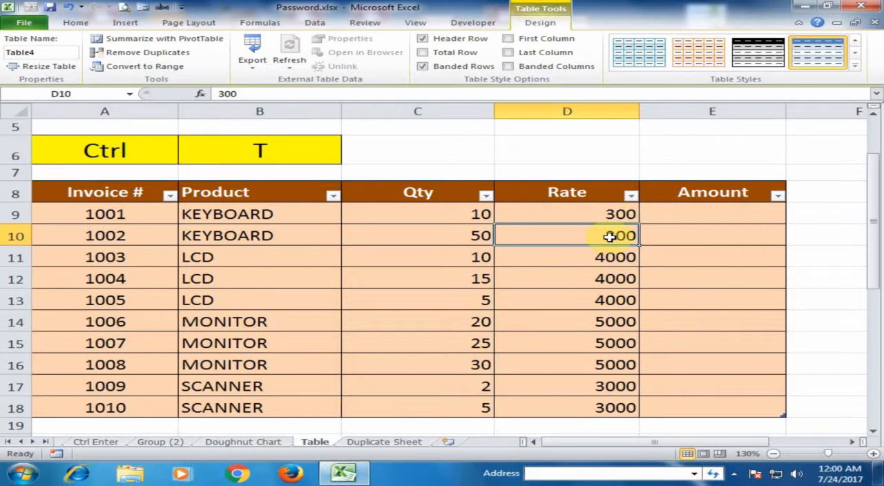
{"action": "left_click", "coordinate": [677, 406]}
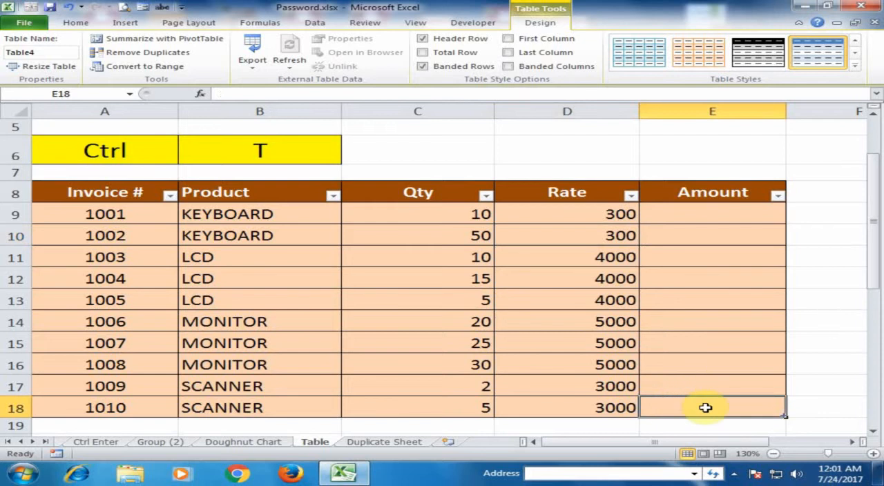
{"action": "key", "text": "Tab"}
{"action": "scroll", "coordinate": [621, 376], "scroll_direction": "down", "scroll_amount": 1}
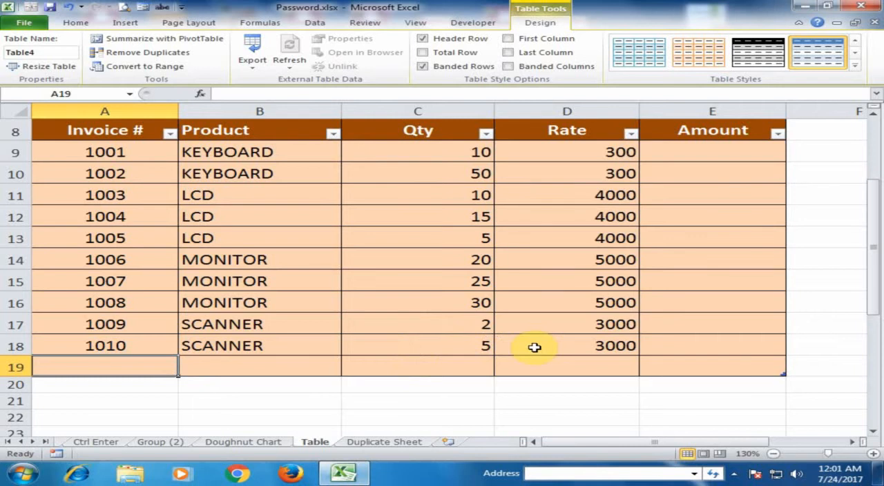
{"action": "left_click", "coordinate": [683, 367]}
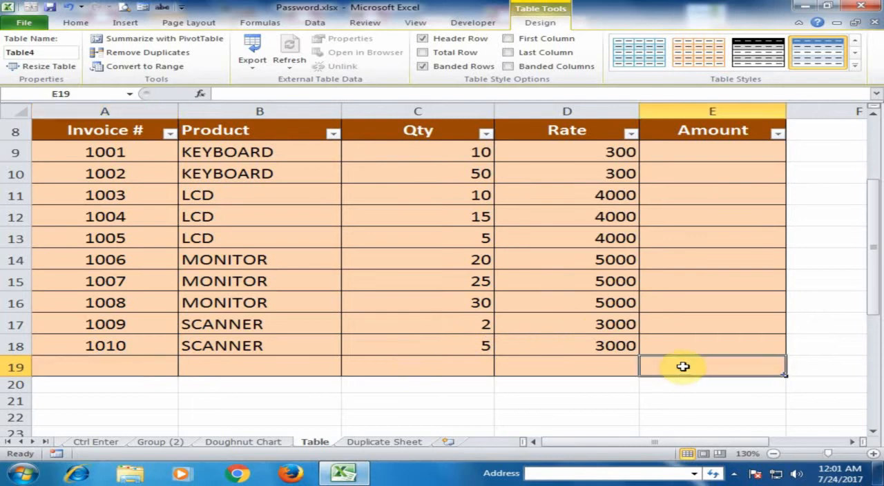
{"action": "key", "text": "Tab"}
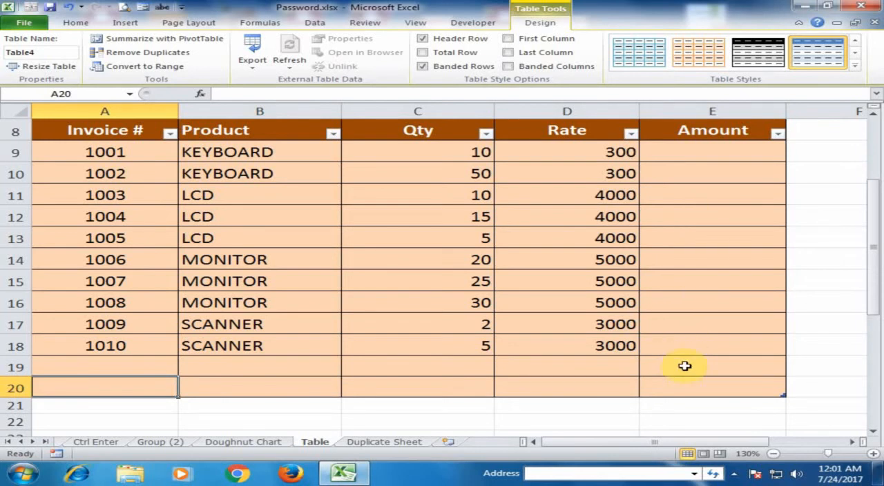
{"action": "left_click", "coordinate": [685, 366]}
{"action": "key", "text": "Up"}
Step: Check the plain invoice range in rows 26 to 36 by moving past its last Amount cell, E36, to H36
{"action": "scroll", "coordinate": [684, 366], "scroll_direction": "down", "scroll_amount": 4}
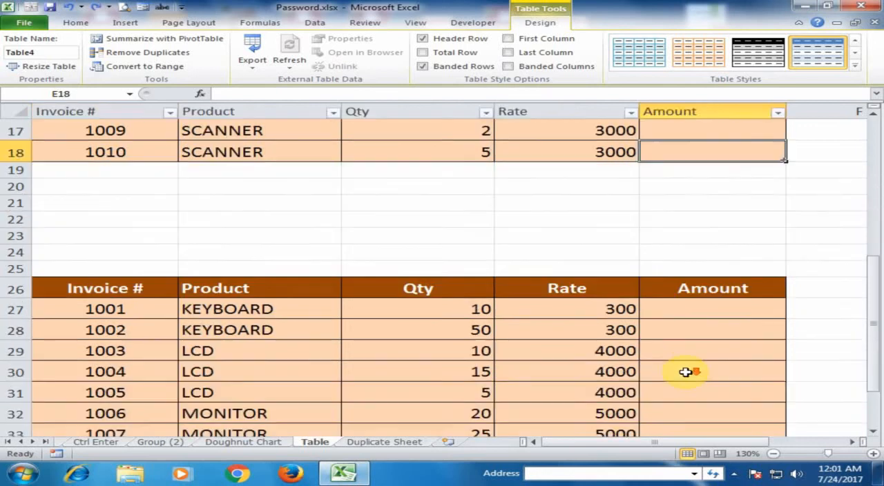
{"action": "scroll", "coordinate": [684, 365], "scroll_direction": "down", "scroll_amount": 1}
{"action": "left_click", "coordinate": [699, 383]}
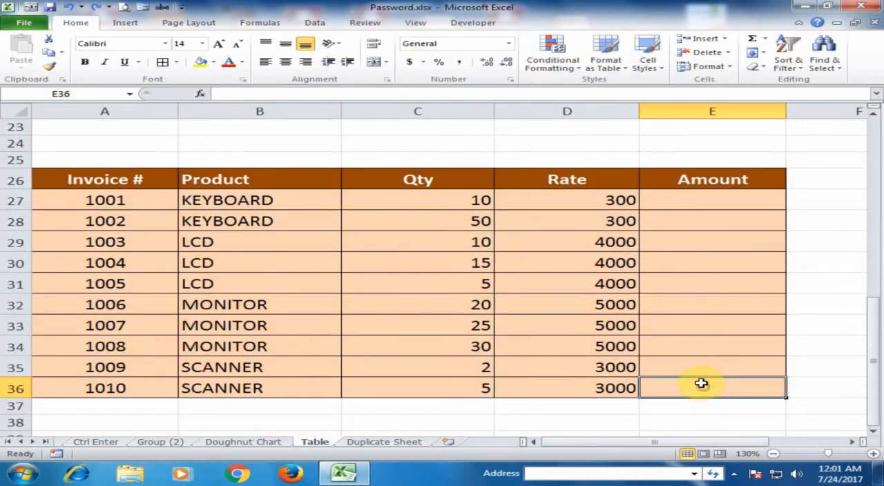
{"action": "key", "text": "Right"}
{"action": "key", "text": "Right"}
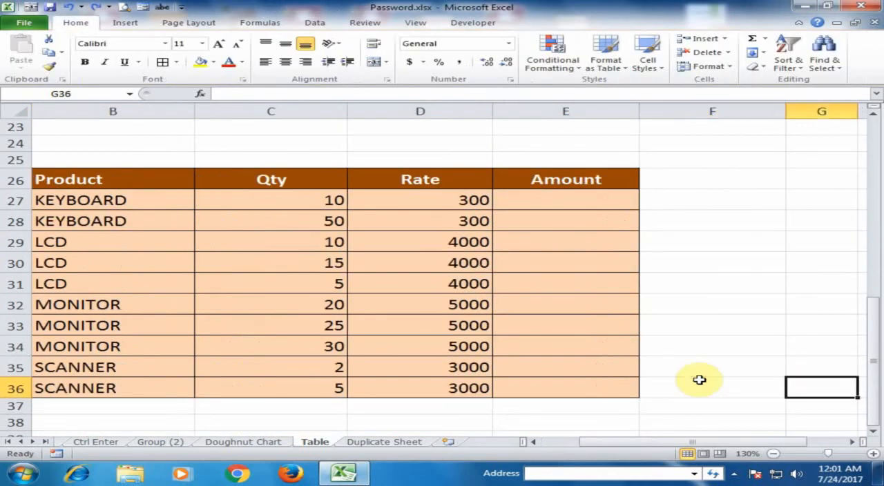
{"action": "key", "text": "Right"}
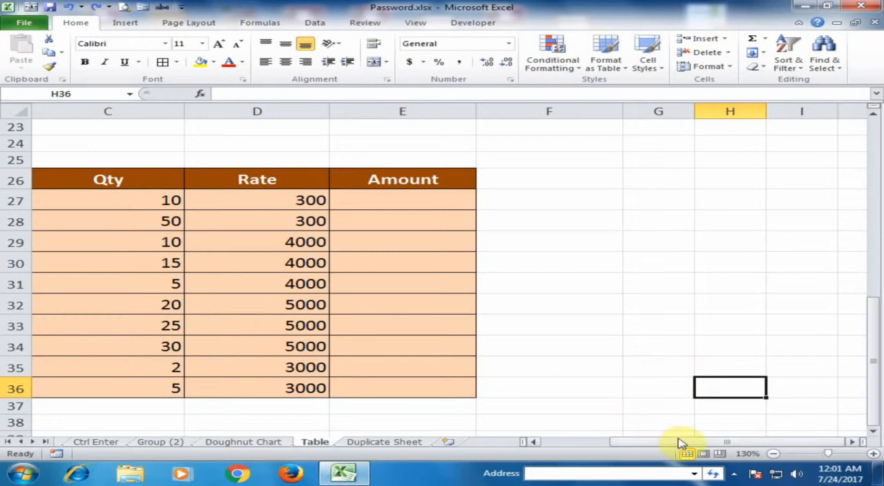
Step: Append one blank row to the table from its last Amount cell, E18, and undo the addition
{"action": "left_click_drag", "start_coordinate": [679, 442], "coordinate": [562, 436]}
{"action": "scroll", "coordinate": [584, 361], "scroll_direction": "up", "scroll_amount": 5}
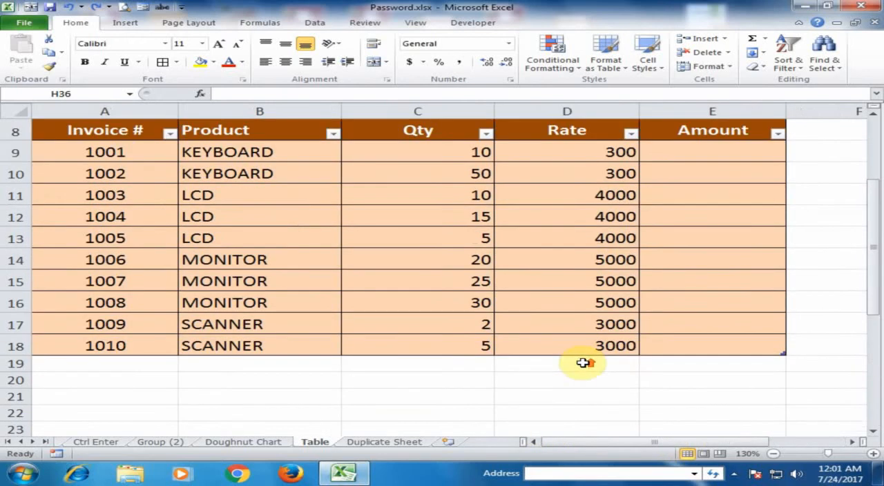
{"action": "left_click", "coordinate": [698, 350]}
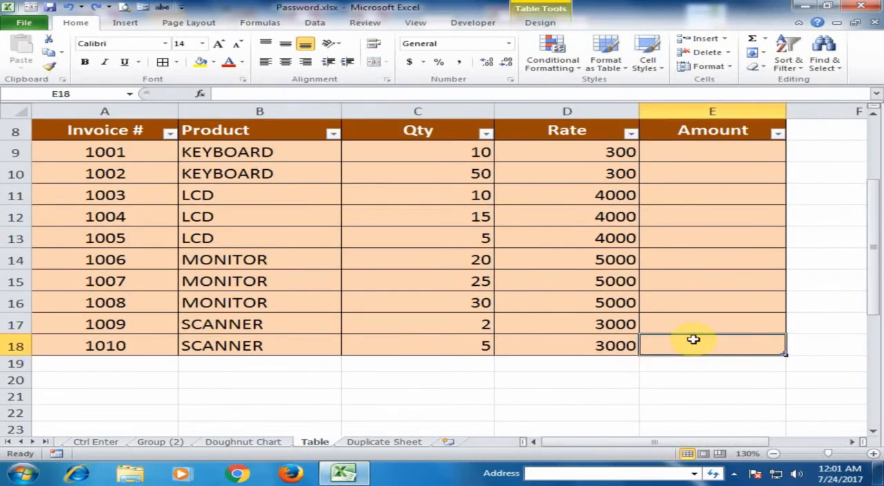
{"action": "key", "text": "Tab"}
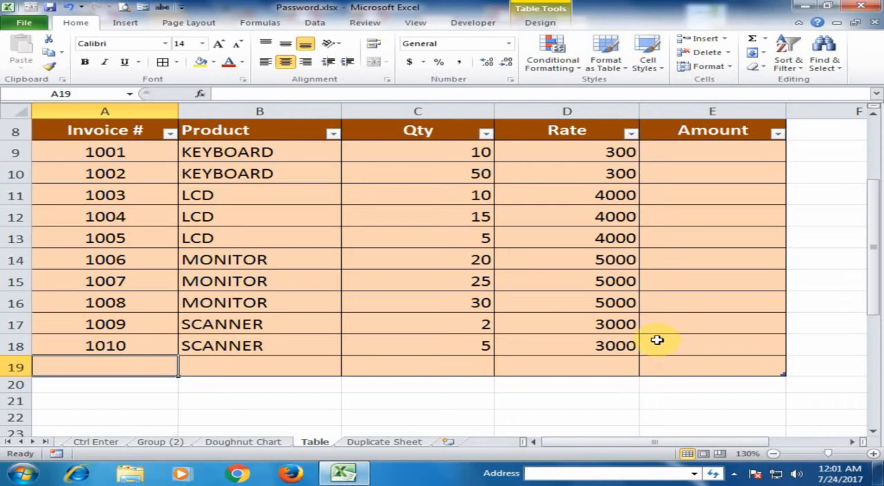
{"action": "key", "text": "ctrl+z"}
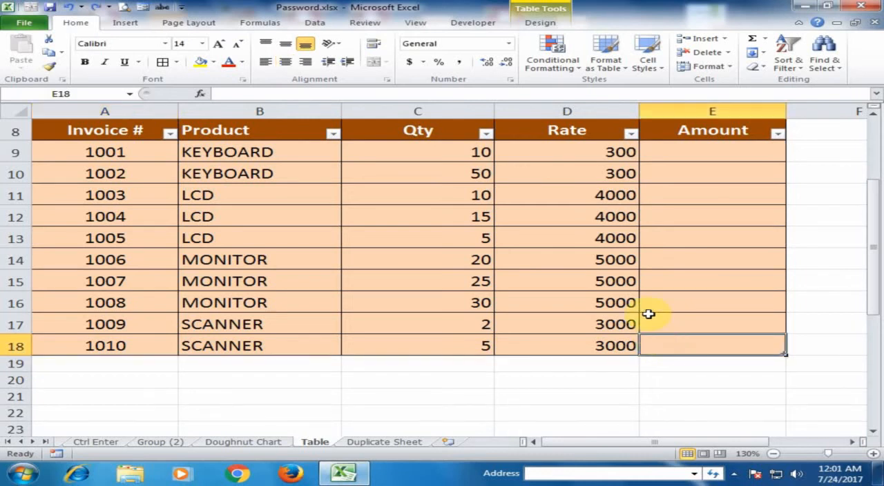
{"action": "scroll", "coordinate": [648, 314], "scroll_direction": "up", "scroll_amount": 3}
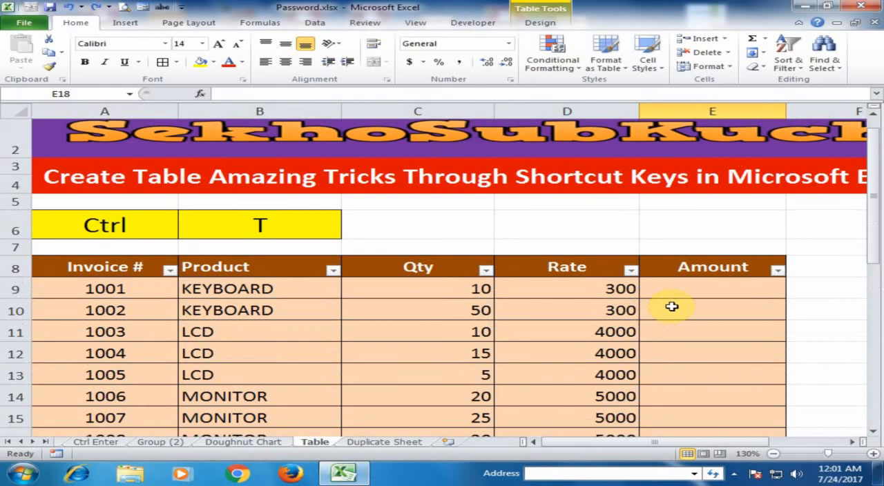
{"action": "left_click", "coordinate": [701, 288]}
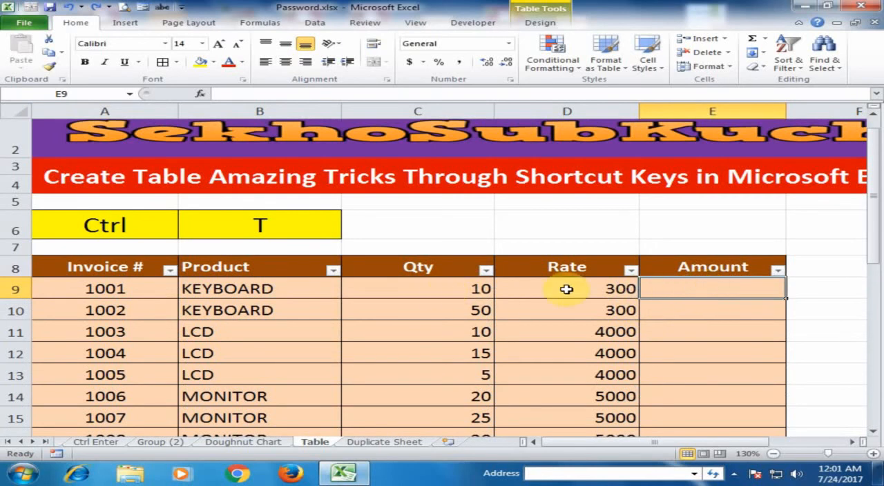
{"action": "type", "text": "="}
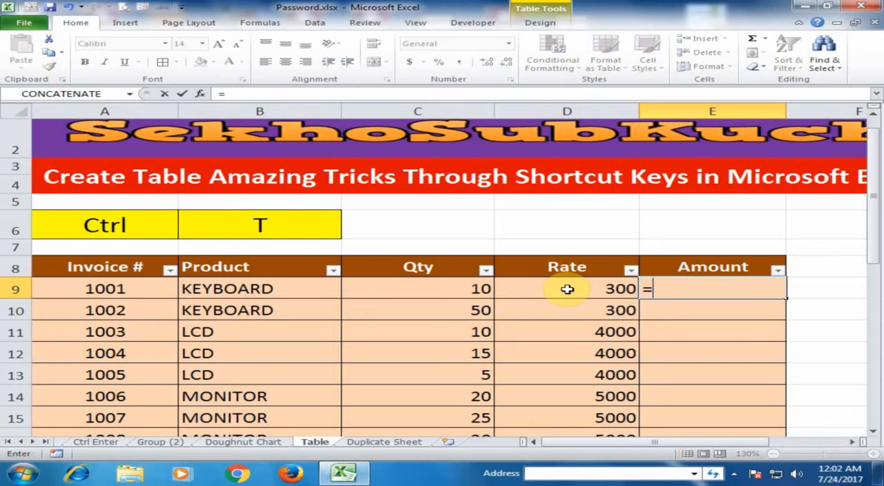
{"action": "left_click", "coordinate": [465, 289]}
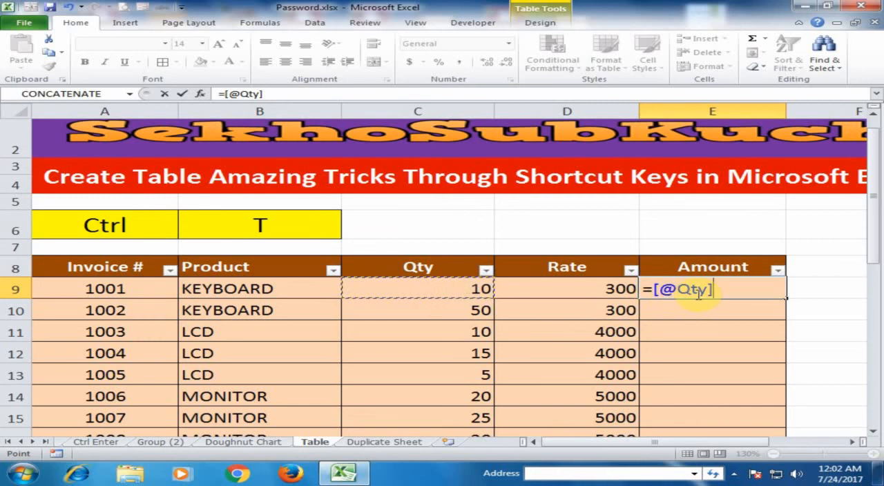
{"action": "type", "text": "*"}
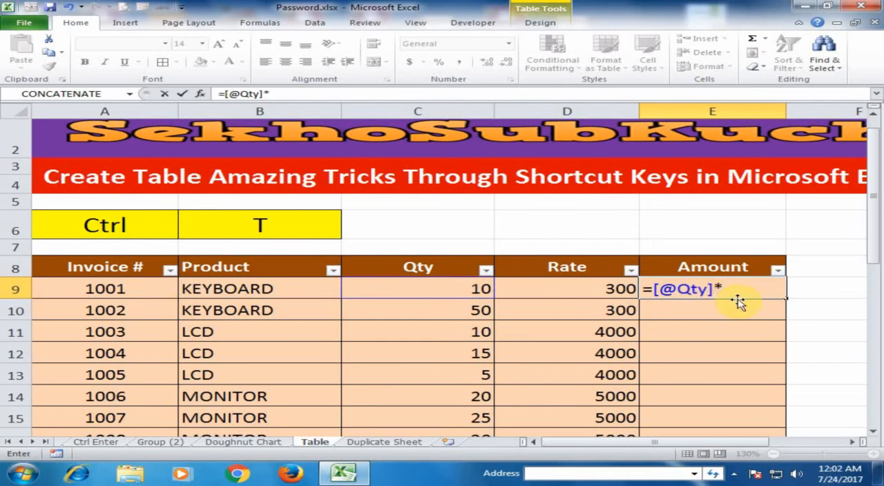
{"action": "left_click", "coordinate": [598, 287]}
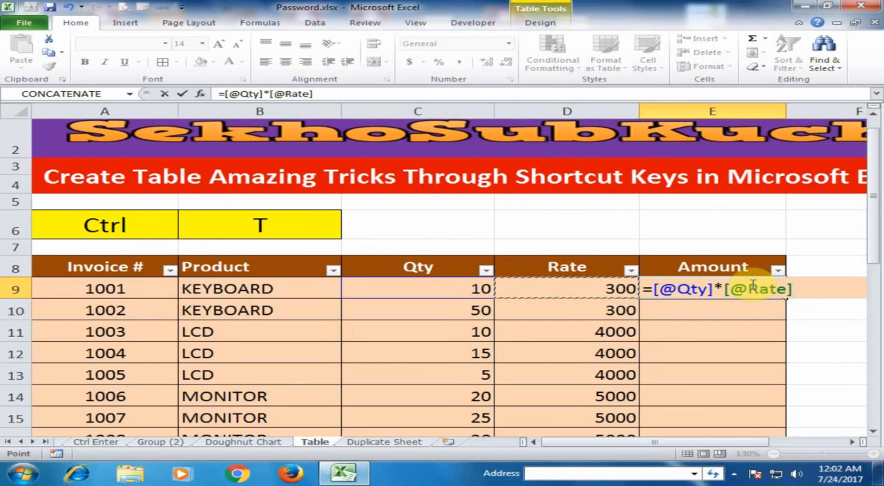
{"action": "key", "text": "Return"}
{"action": "scroll", "coordinate": [751, 284], "scroll_direction": "down", "scroll_amount": 3}
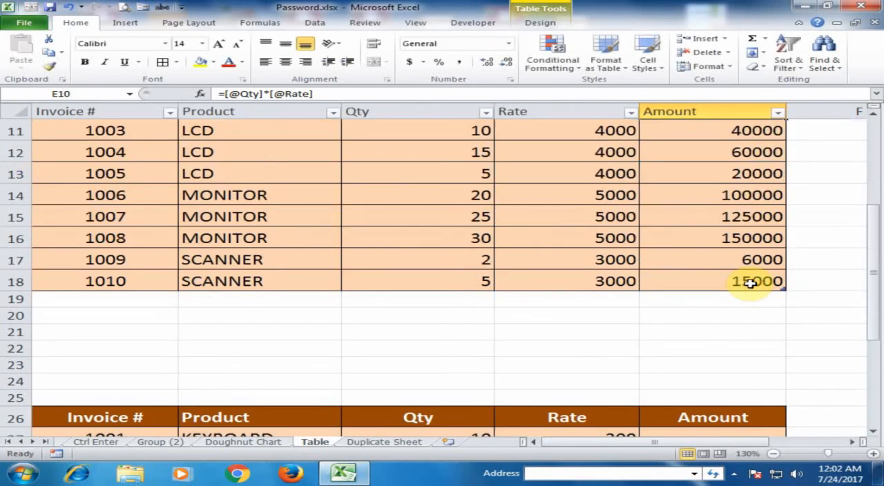
{"action": "scroll", "coordinate": [742, 268], "scroll_direction": "up", "scroll_amount": 1}
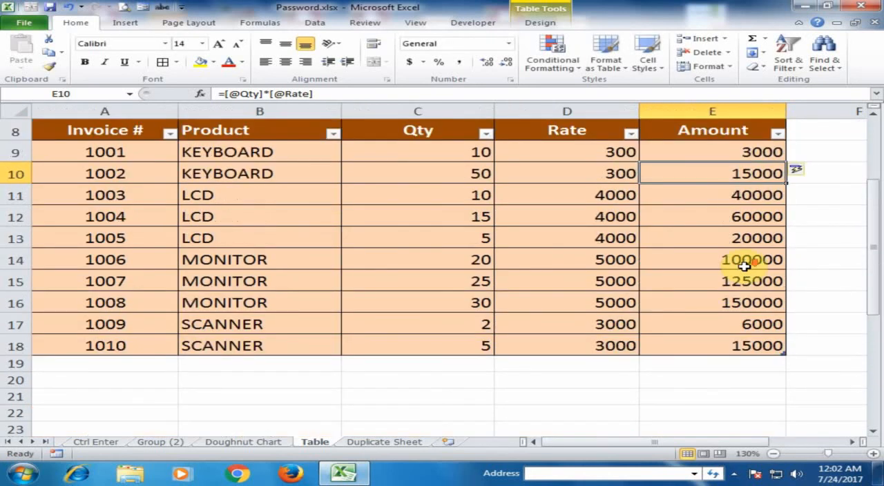
Step: Enter the formula =C27*D27 in E27, the first Amount cell of the plain invoice range
{"action": "scroll", "coordinate": [744, 266], "scroll_direction": "down", "scroll_amount": 5}
{"action": "left_click", "coordinate": [675, 199]}
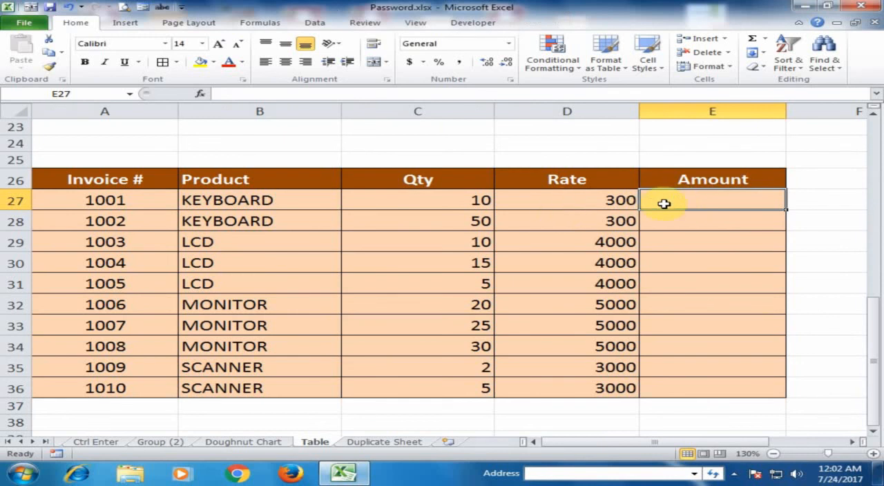
{"action": "type", "text": "="}
{"action": "left_click", "coordinate": [443, 199]}
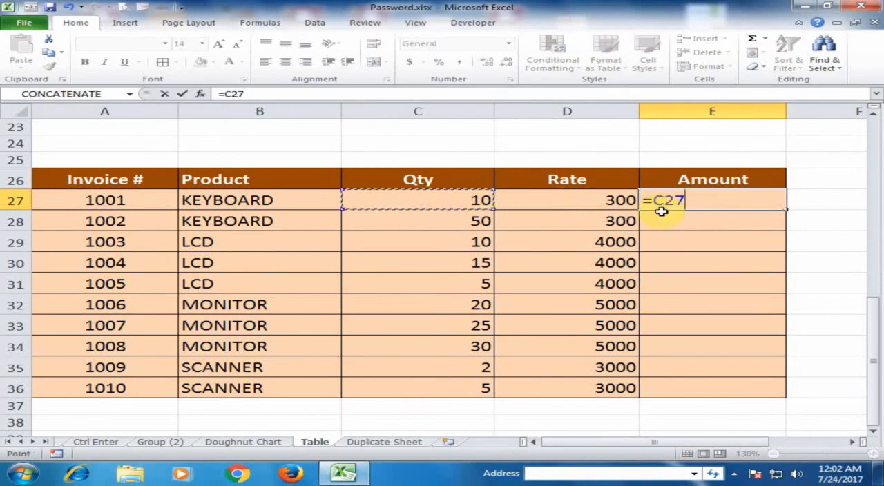
{"action": "type", "text": "*"}
{"action": "left_click", "coordinate": [603, 203]}
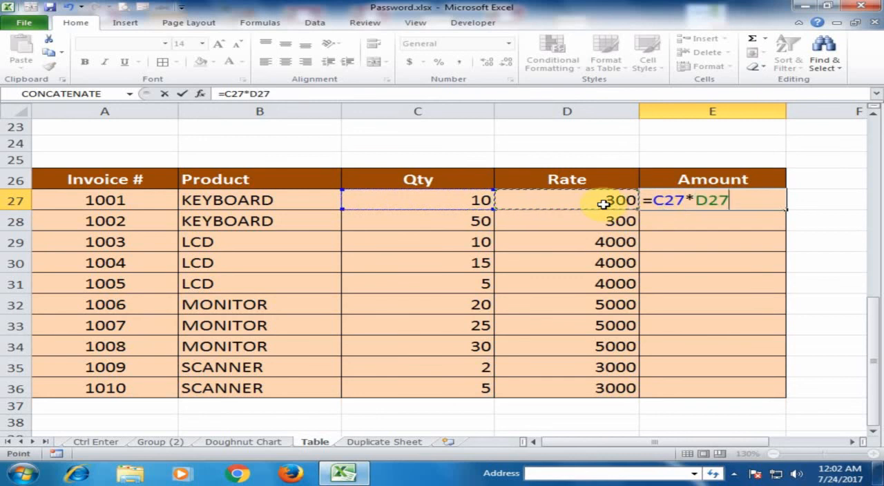
{"action": "key", "text": "Return"}
{"action": "left_click", "coordinate": [713, 200]}
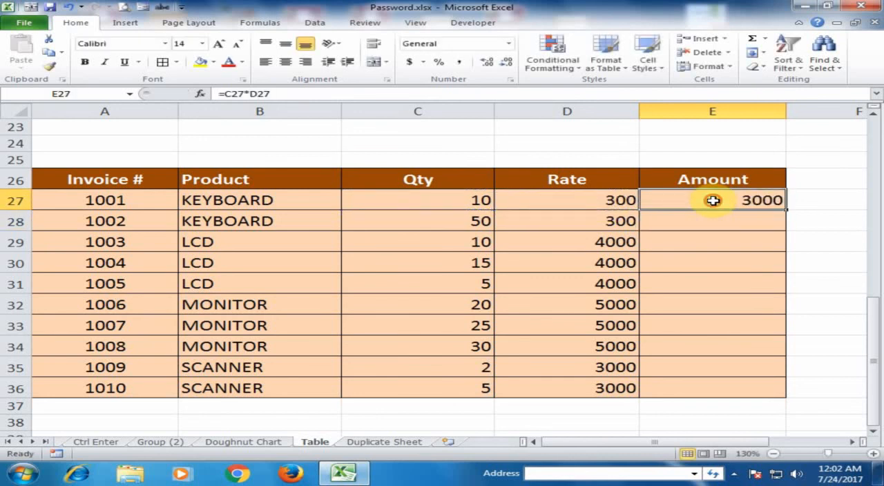
Step: Append two rows to the table, rows 19 and 20, and inspect the Amount formula in E19
{"action": "scroll", "coordinate": [705, 201], "scroll_direction": "up", "scroll_amount": 5}
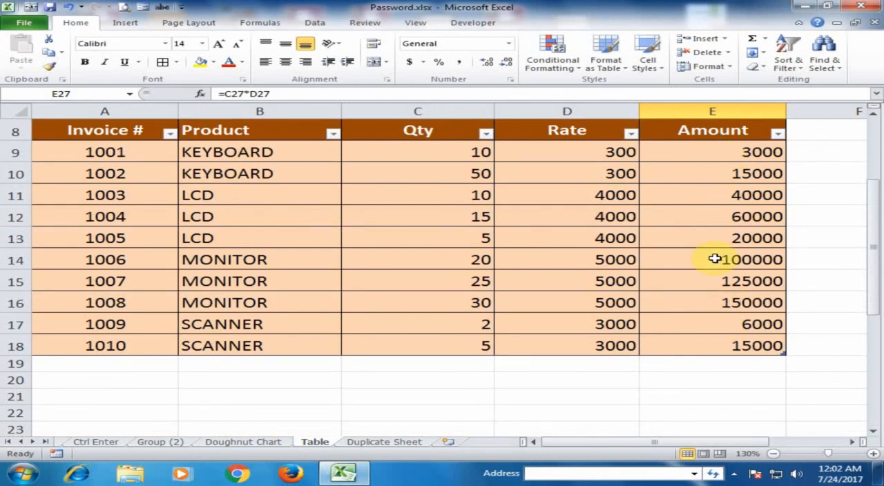
{"action": "left_click", "coordinate": [707, 344]}
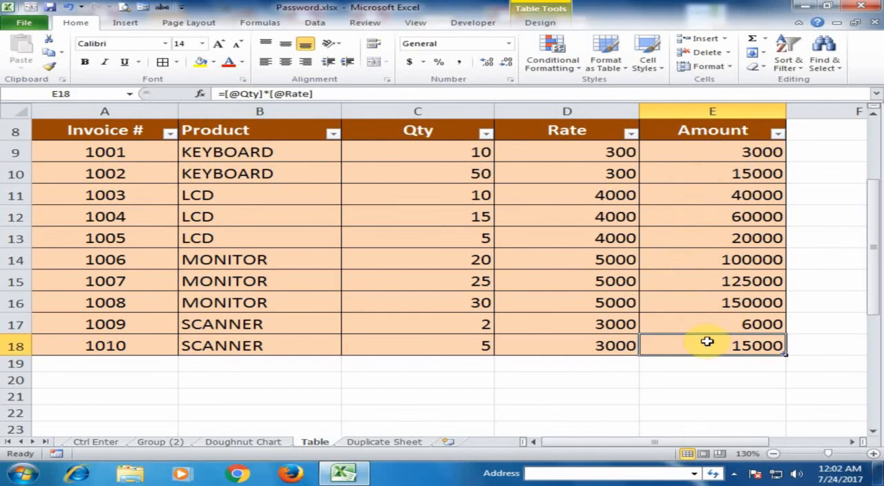
{"action": "key", "text": "Tab"}
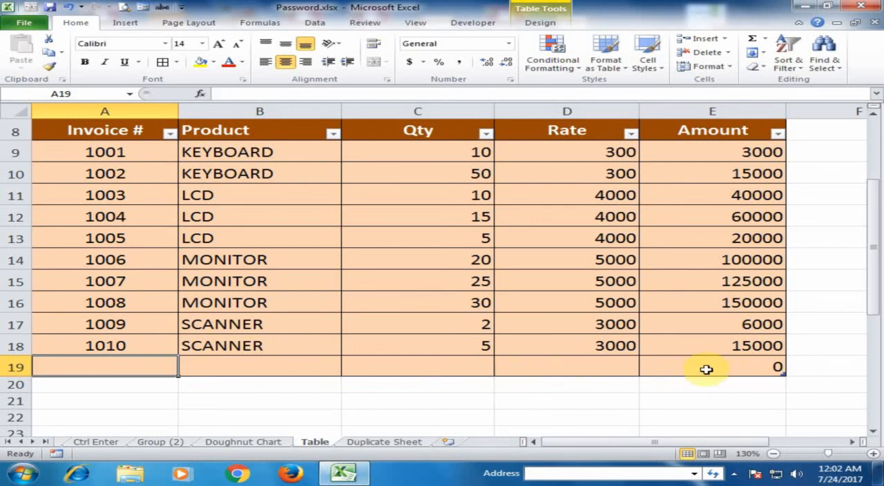
{"action": "left_click", "coordinate": [731, 366]}
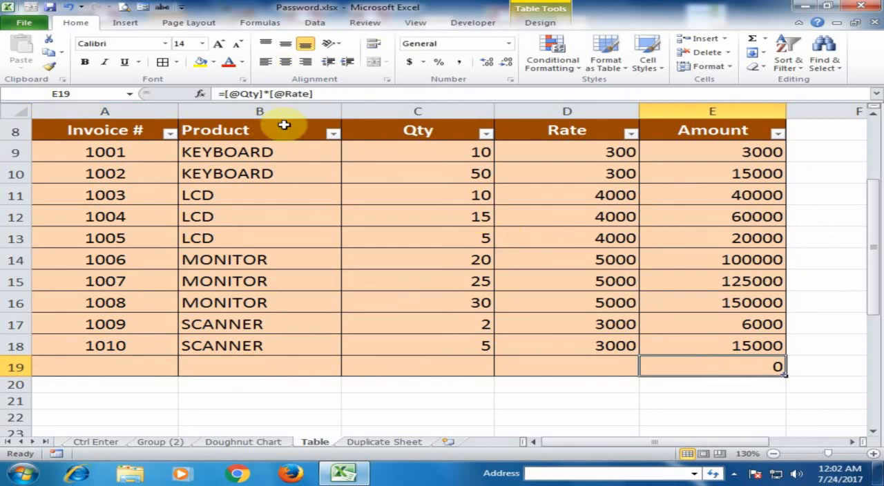
{"action": "key", "text": "Tab"}
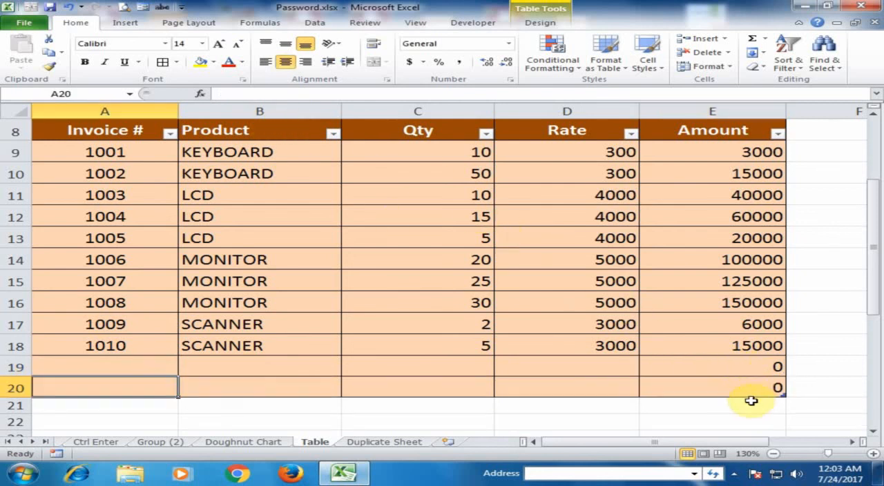
{"action": "scroll", "coordinate": [484, 324], "scroll_direction": "up", "scroll_amount": 2}
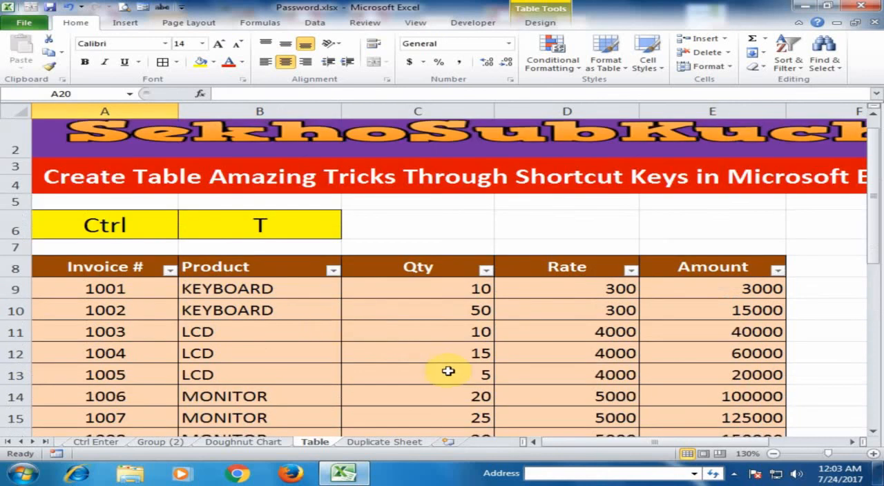
{"action": "scroll", "coordinate": [448, 371], "scroll_direction": "down", "scroll_amount": 2}
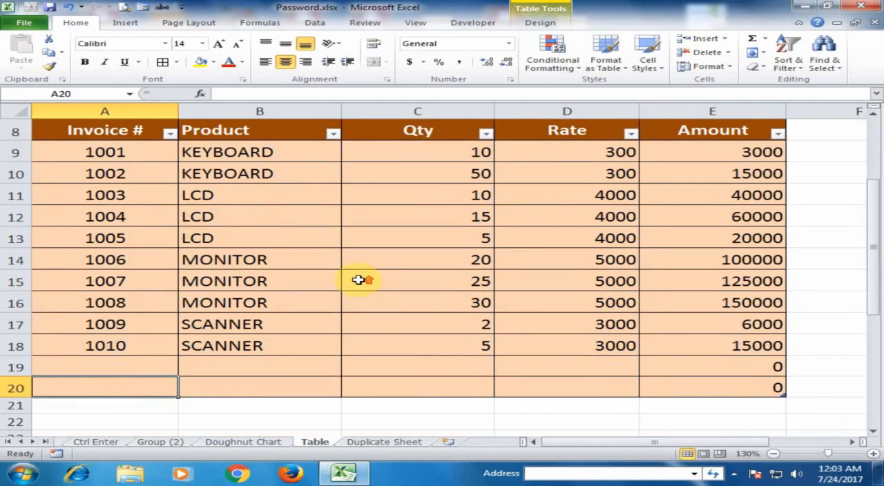
{"action": "scroll", "coordinate": [359, 283], "scroll_direction": "up", "scroll_amount": 2}
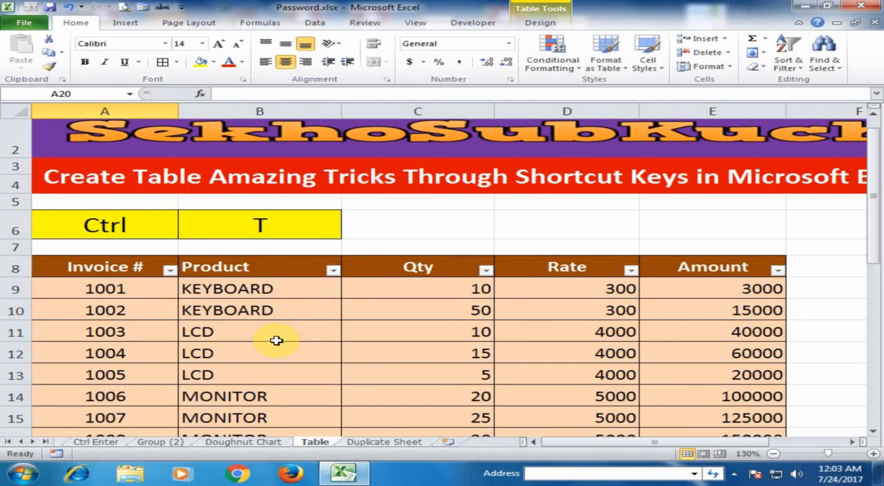
{"action": "scroll", "coordinate": [276, 340], "scroll_direction": "up", "scroll_amount": 1}
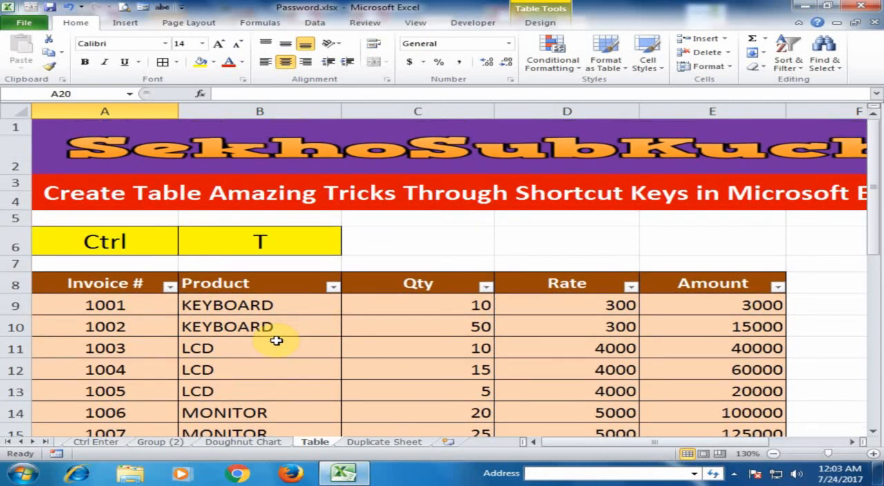